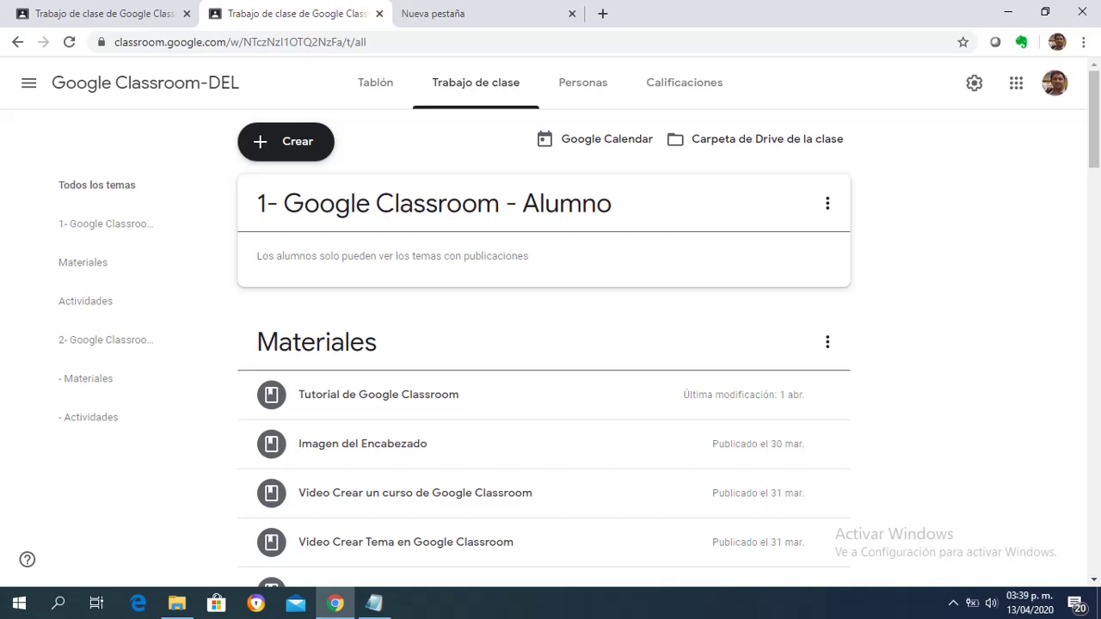
# Open the class calendar and show the day view for Tuesday 14 April 2020.
pyautogui.click(607, 140)
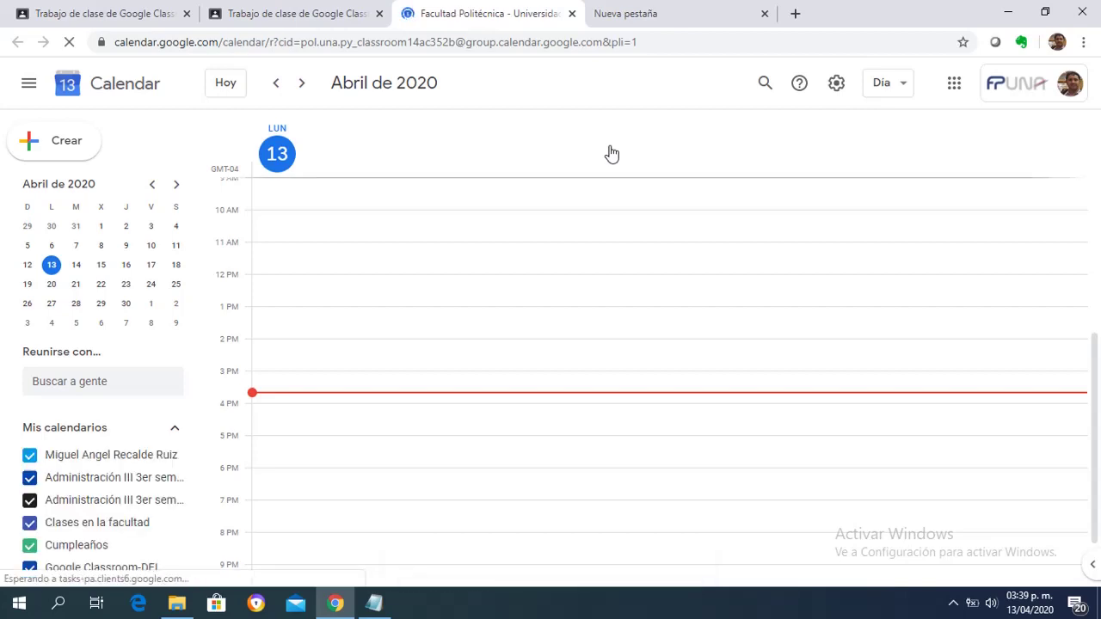
pyautogui.click(76, 265)
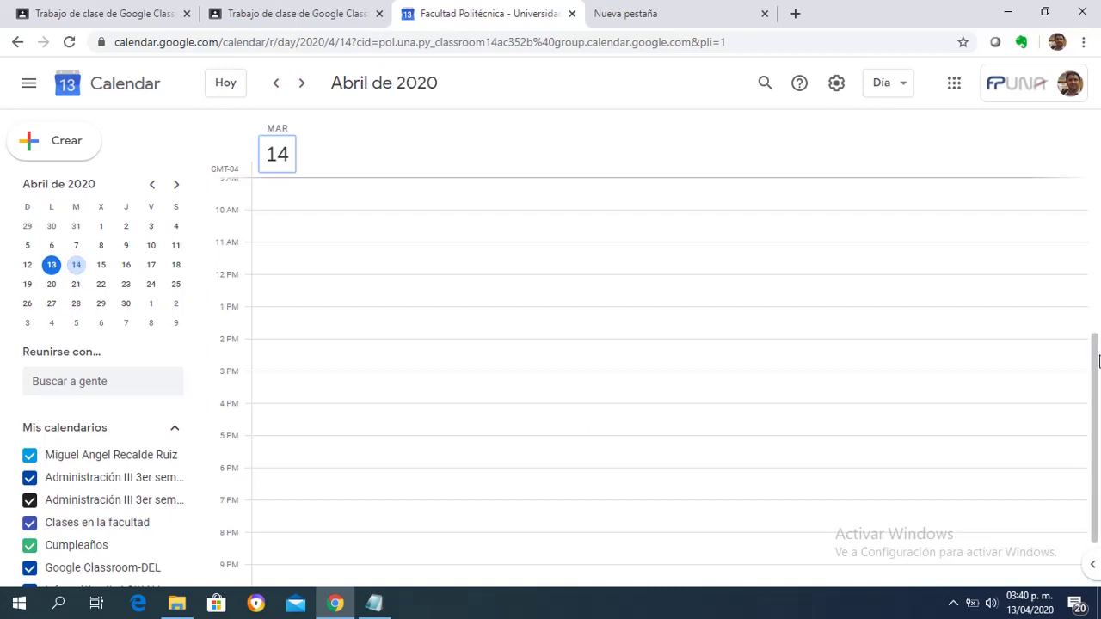
pyautogui.moveTo(1098, 361); pyautogui.dragTo(1098, 454)
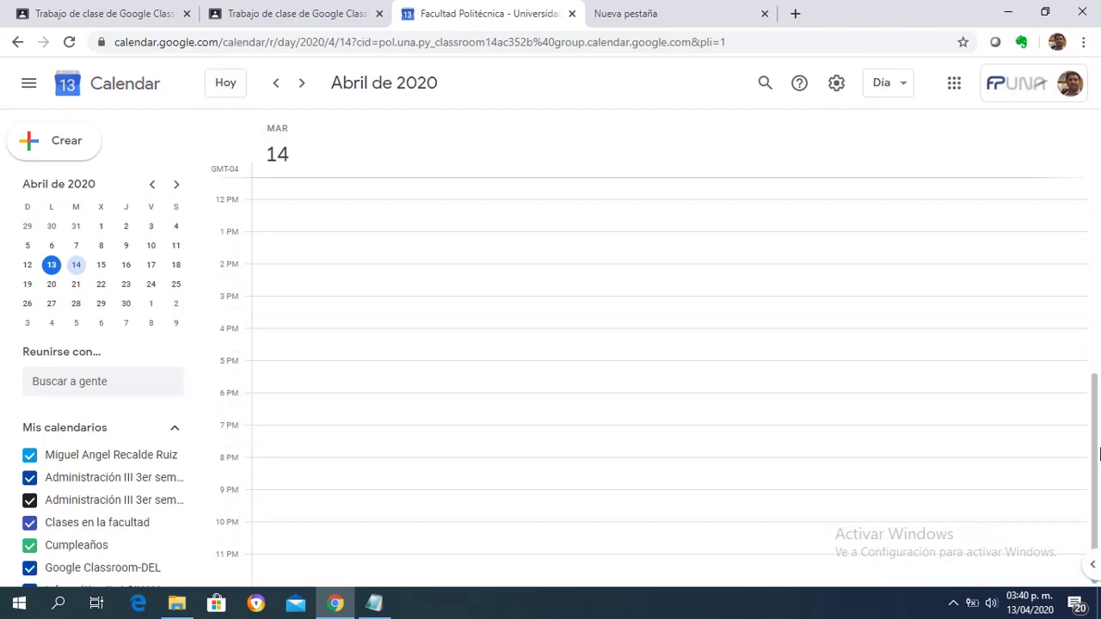
# Create a 5:30 PM event on 14 April titled 'Reunión con alumnos de Classroom'.
pyautogui.click(288, 392)
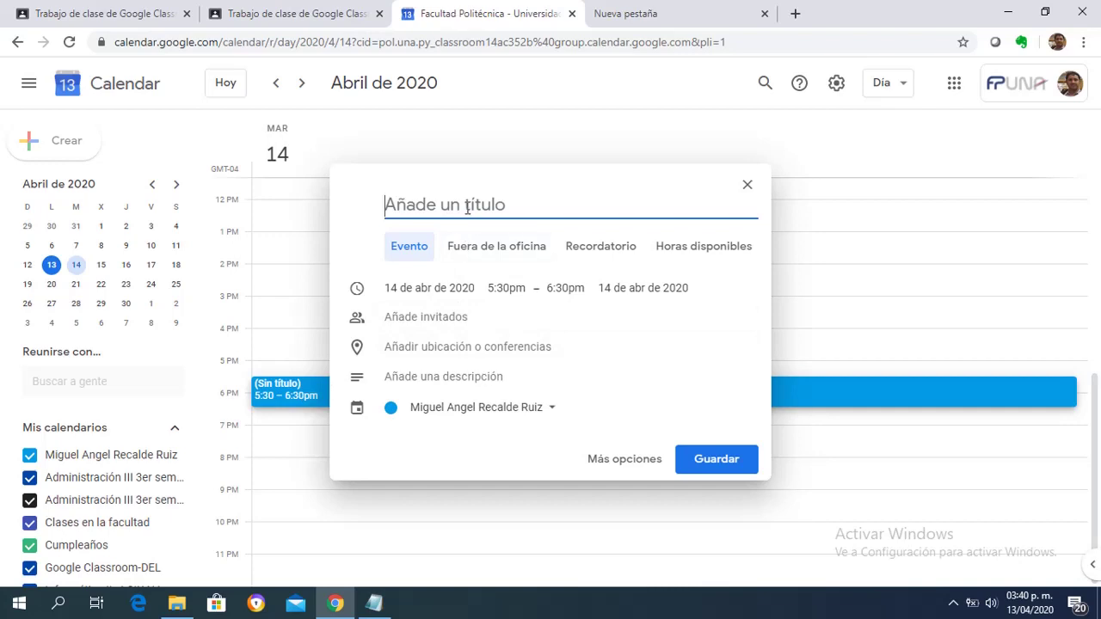
pyautogui.write('R')
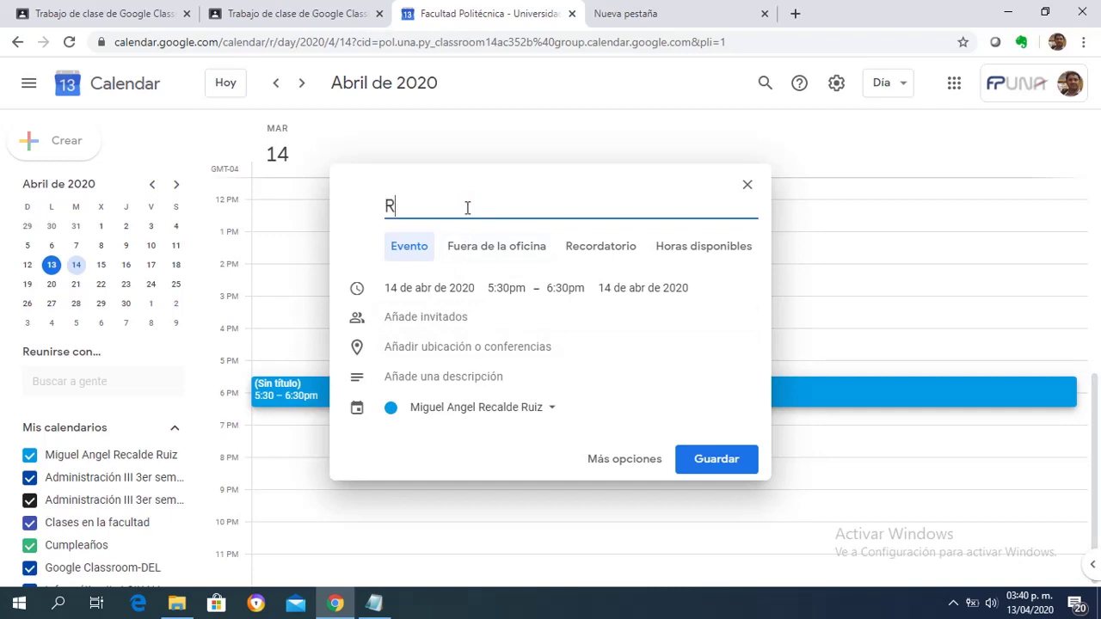
pyautogui.write('eunión con alumnos de ')
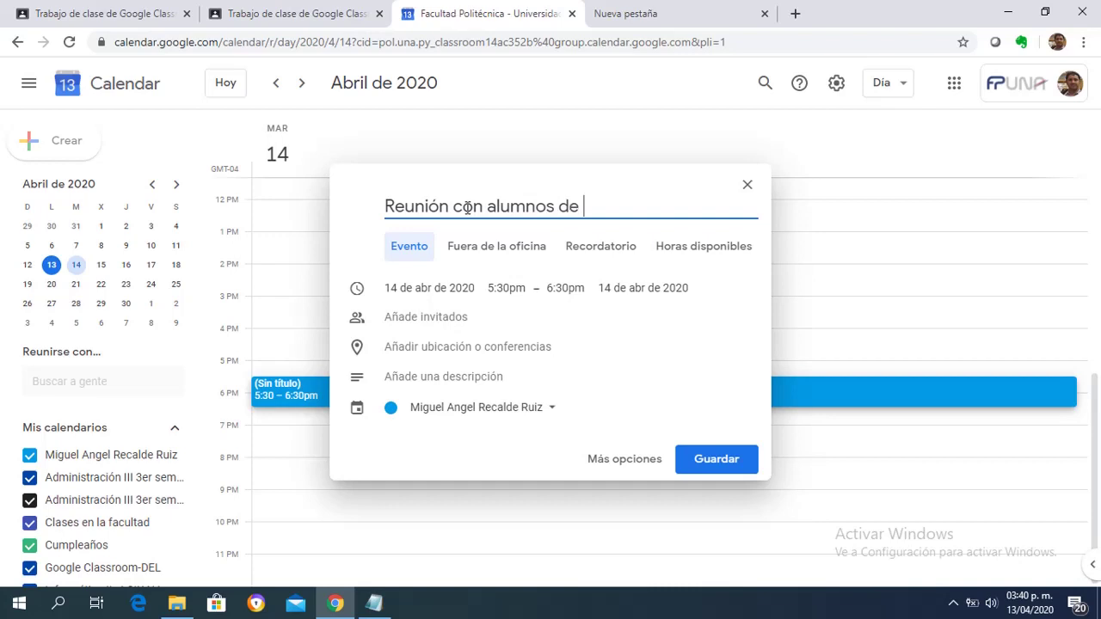
pyautogui.write('Classroom')
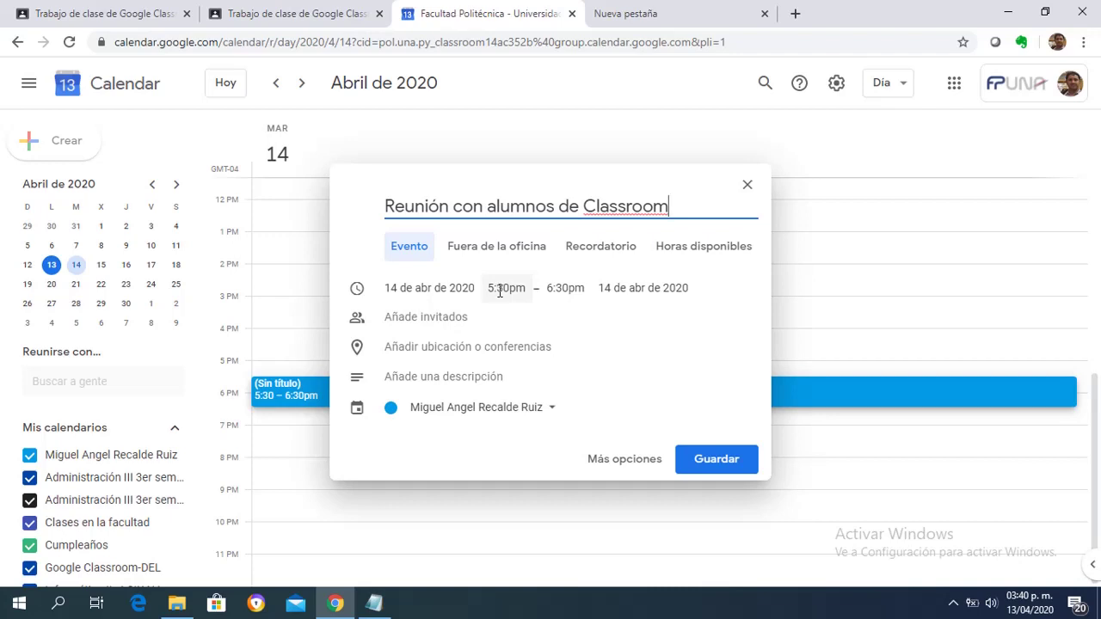
# Reschedule the meeting to run from 6:00pm to 6:45pm.
pyautogui.click(499, 291)
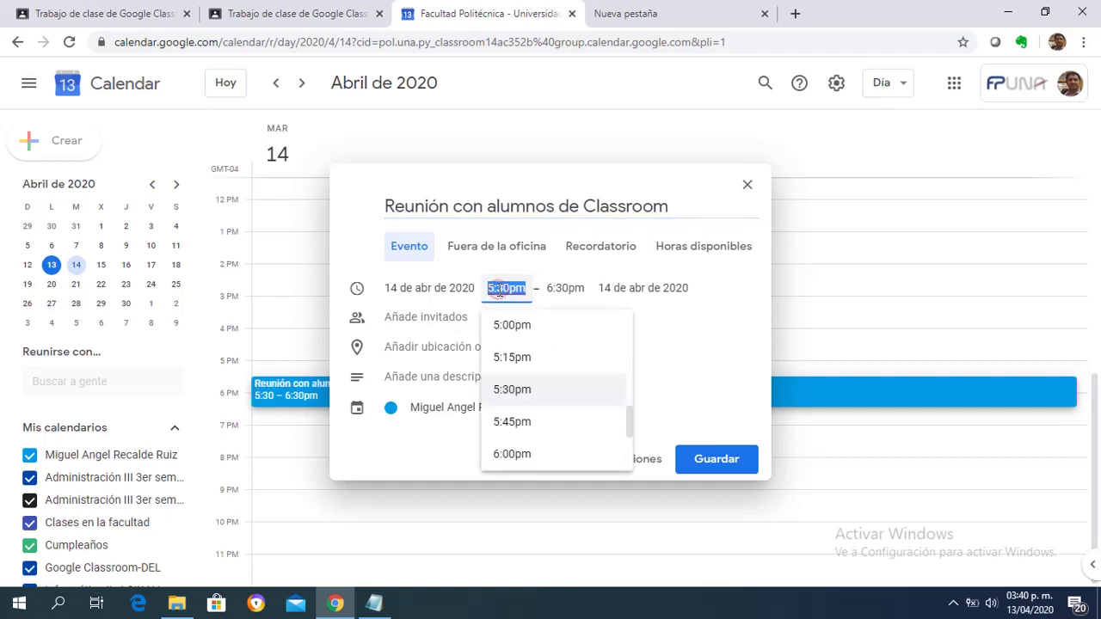
pyautogui.click(512, 456)
pyautogui.click(570, 291)
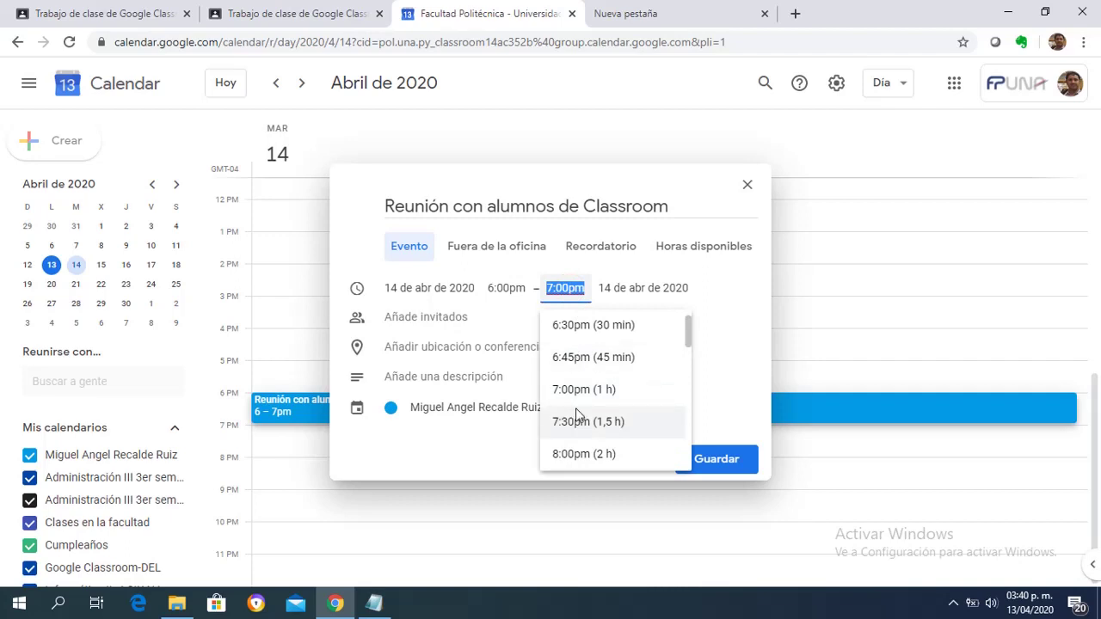
pyautogui.click(580, 356)
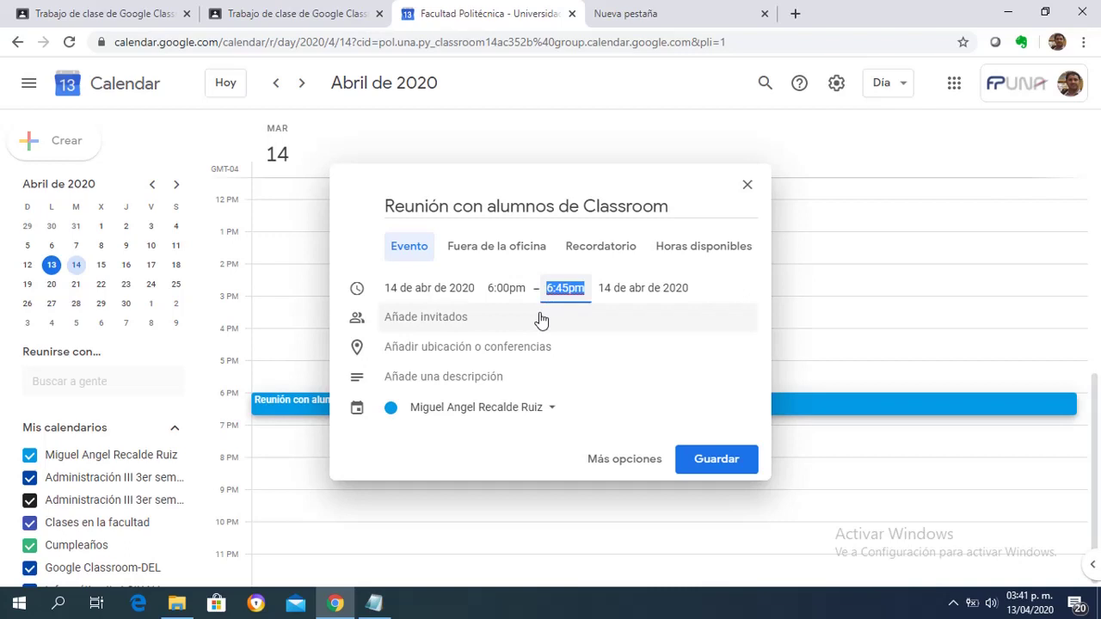
# Assign the event to the Google Classroom-DEL calendar and open its full details.
pyautogui.click(553, 412)
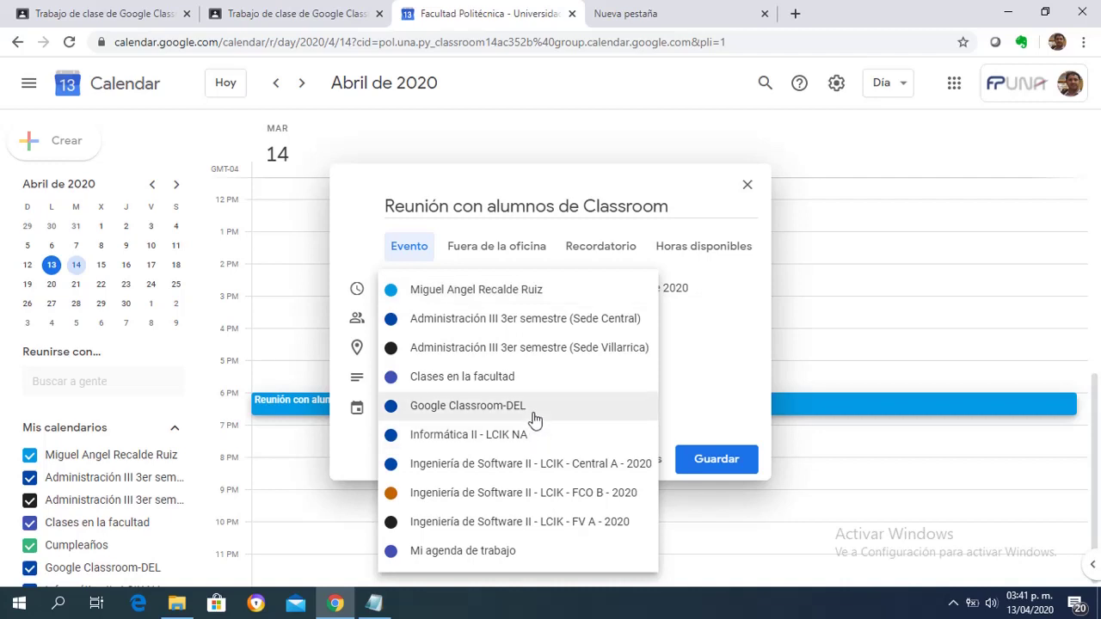
pyautogui.click(467, 411)
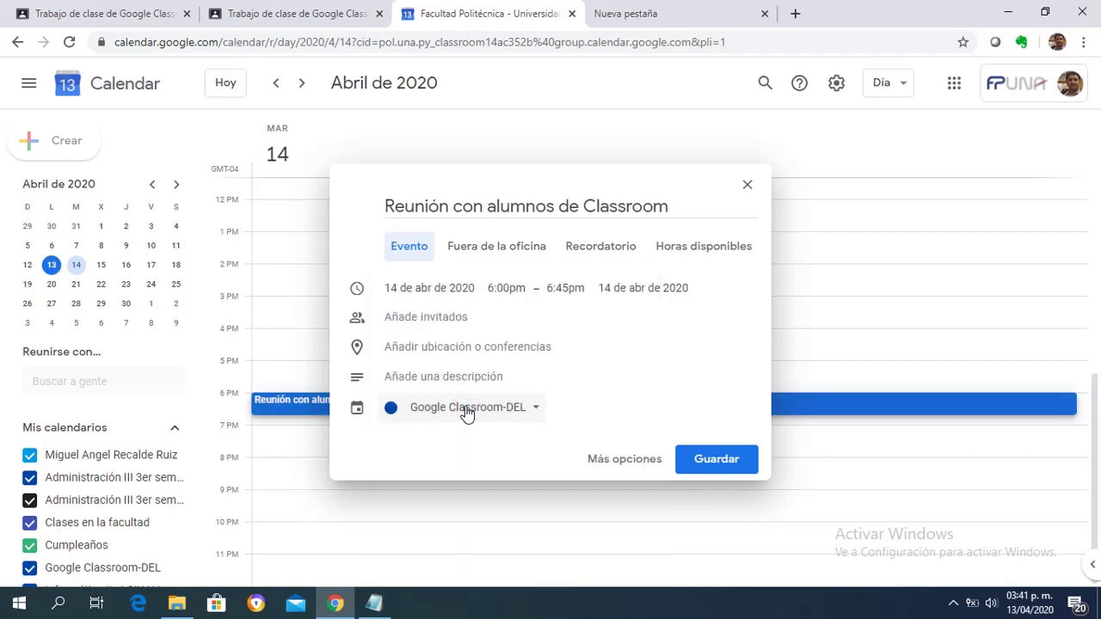
pyautogui.click(630, 459)
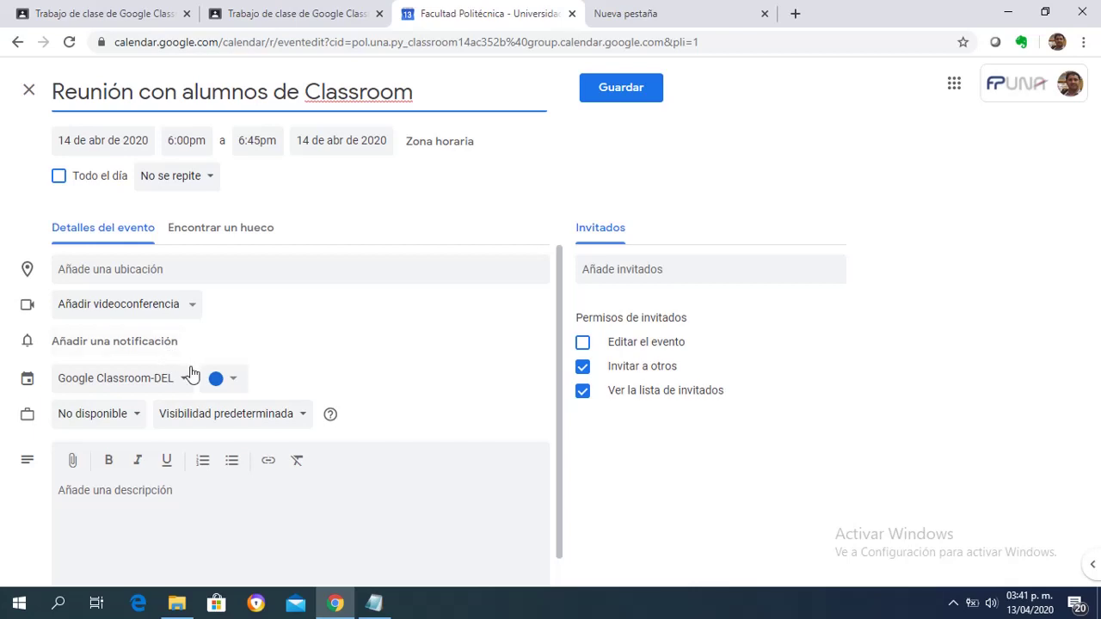
# Add a Hangouts Meet video conference to the event via Añadir videoconferencia.
pyautogui.click(192, 306)
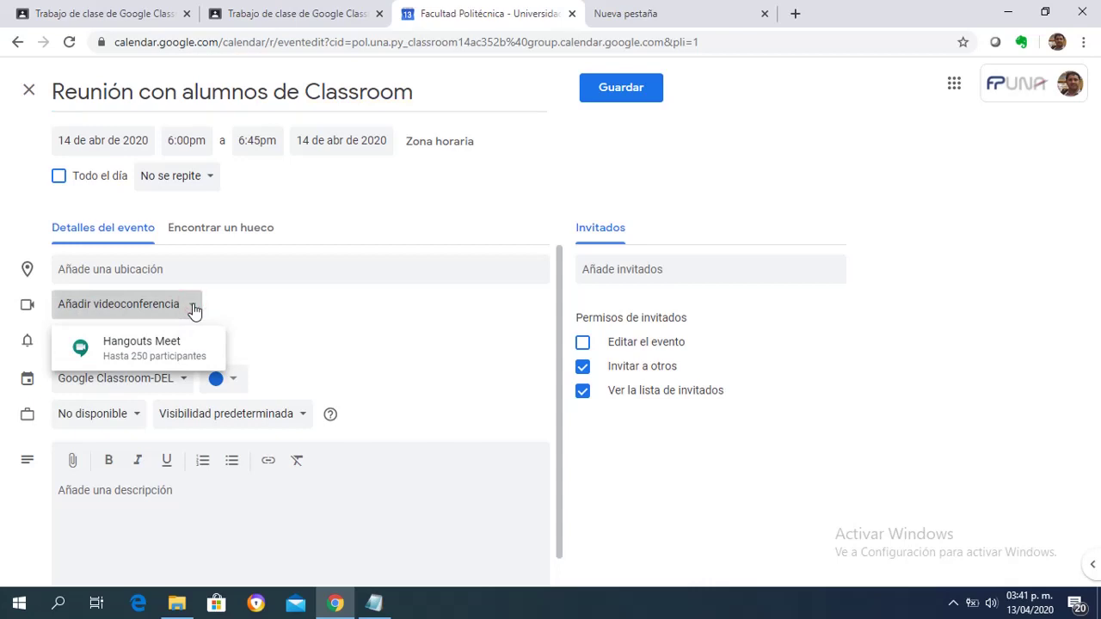
pyautogui.click(166, 347)
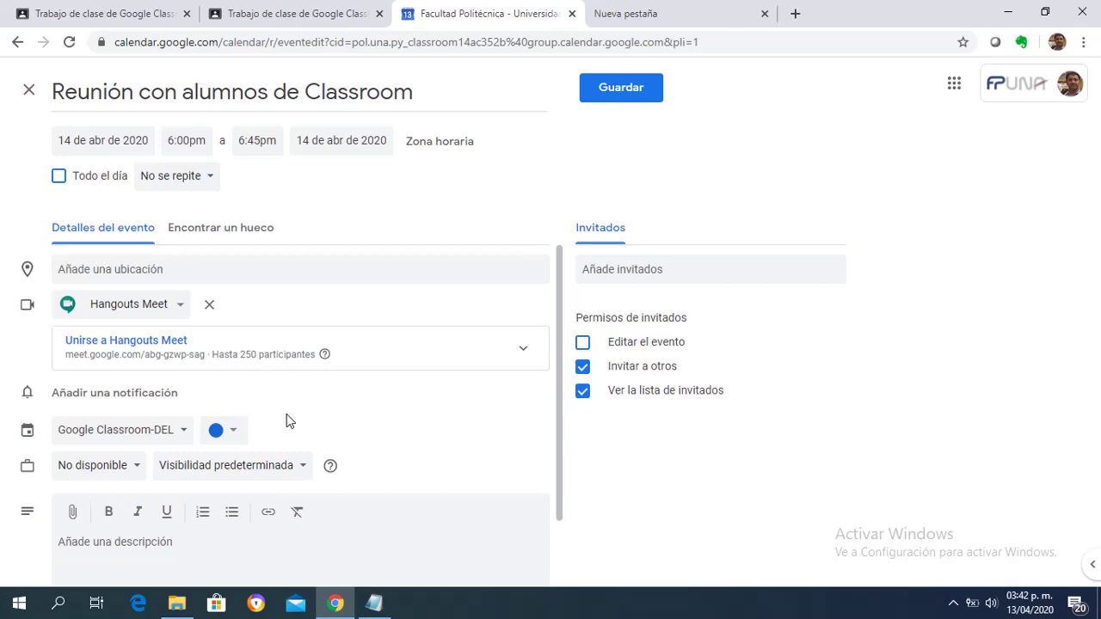
pyautogui.click(519, 349)
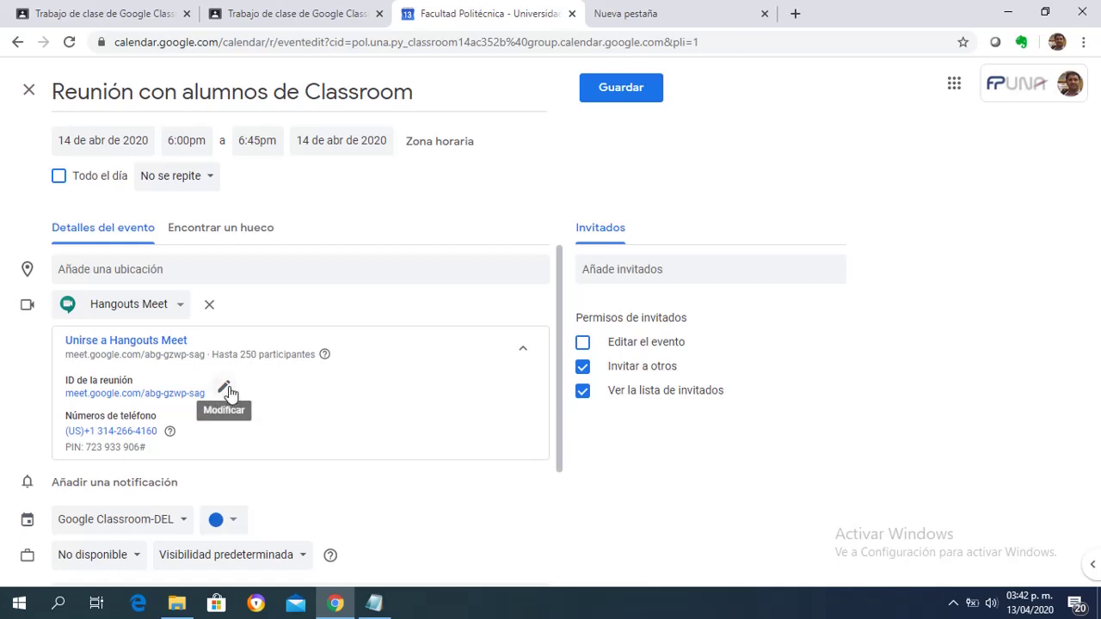
# Expand the Hangouts Meet card to show its meeting ID and US dial-in number with PIN.
pyautogui.click(375, 358)
pyautogui.click(376, 358)
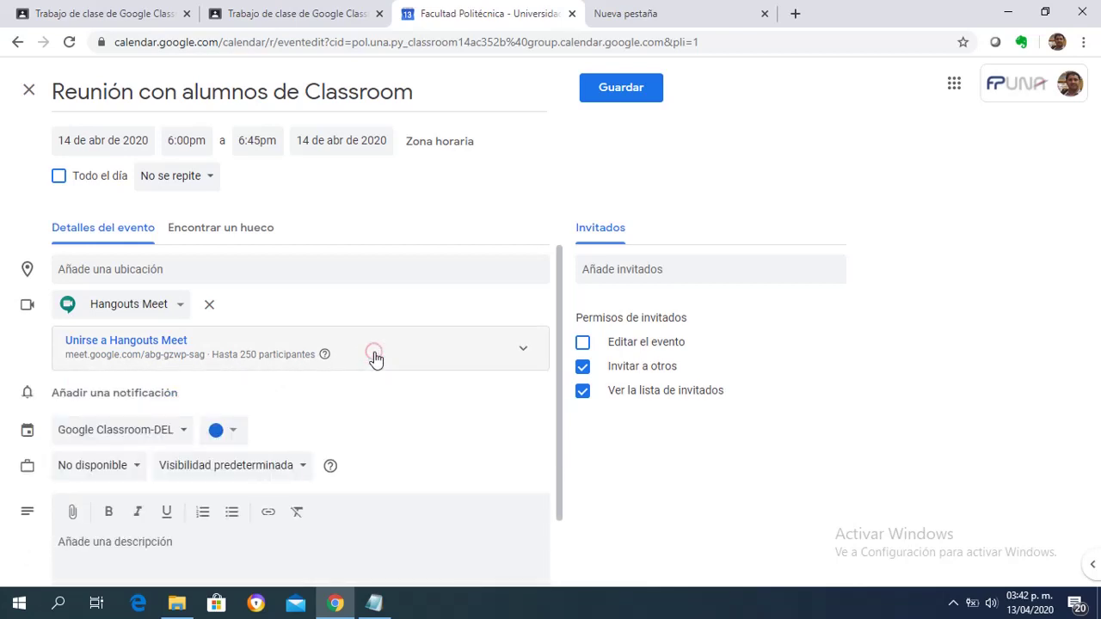
pyautogui.click(527, 359)
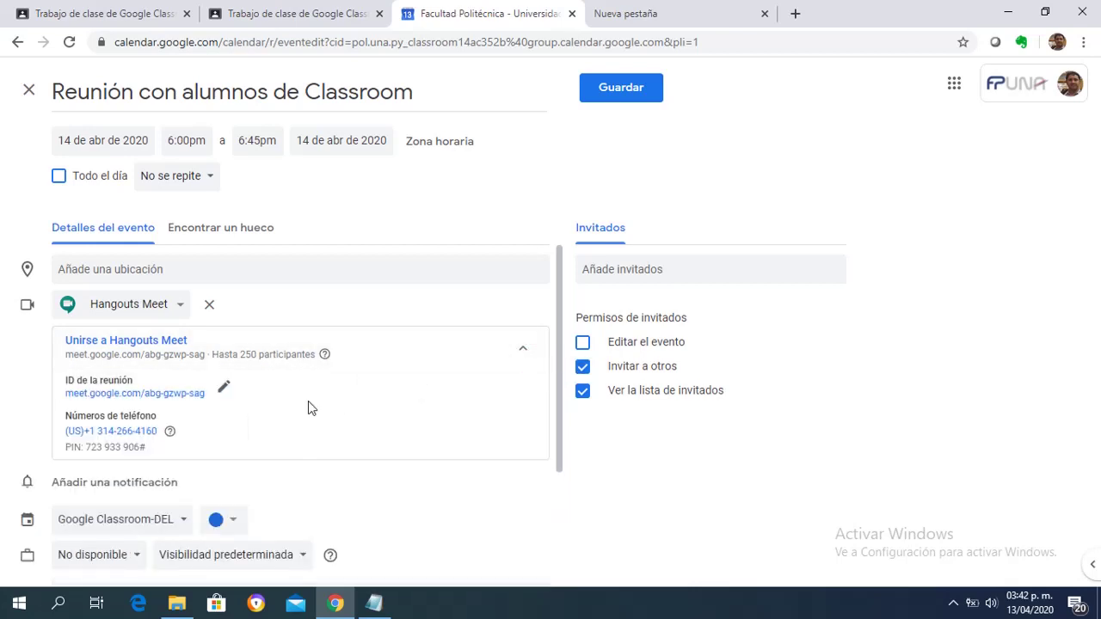
pyautogui.click(224, 388)
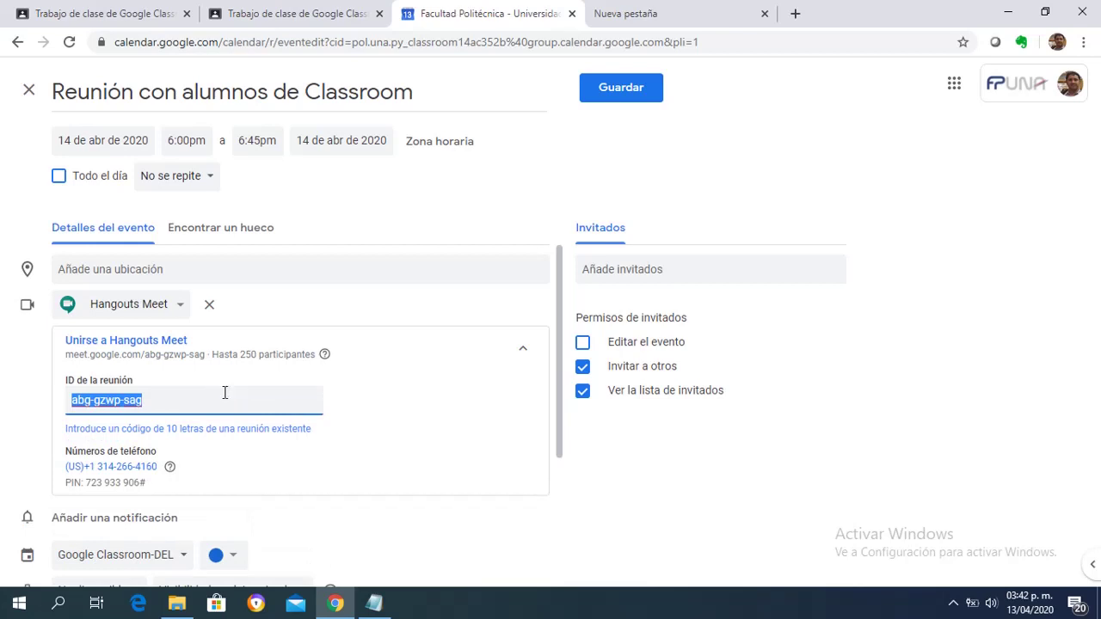
pyautogui.click(453, 468)
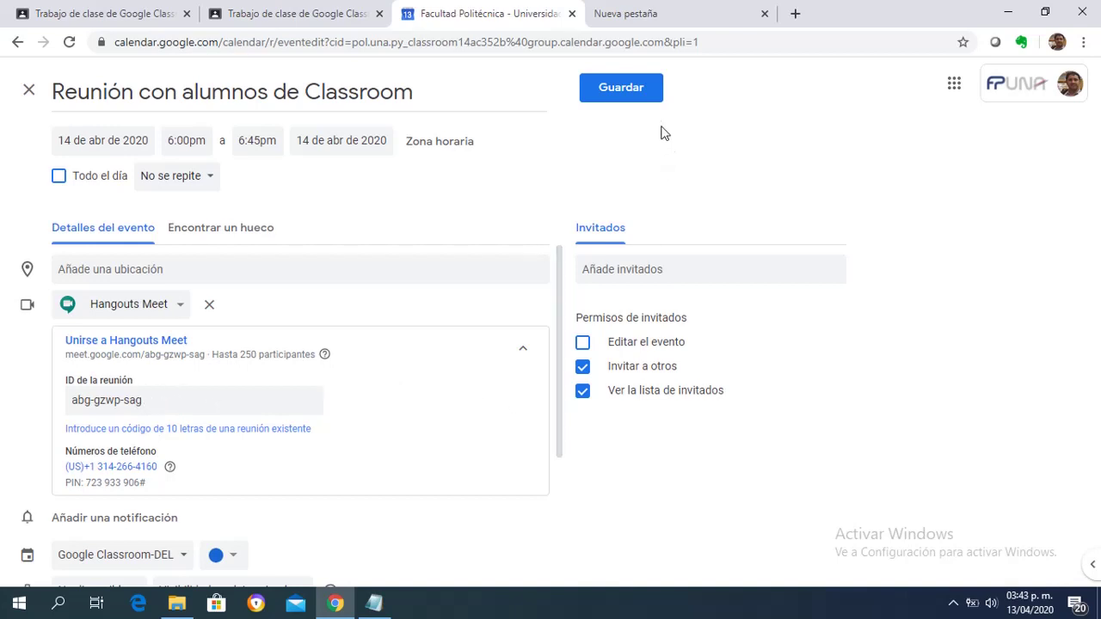
# Save the 6:00–6:45pm meeting, then copy its Hangouts Meet link from the event popup.
pyautogui.click(644, 102)
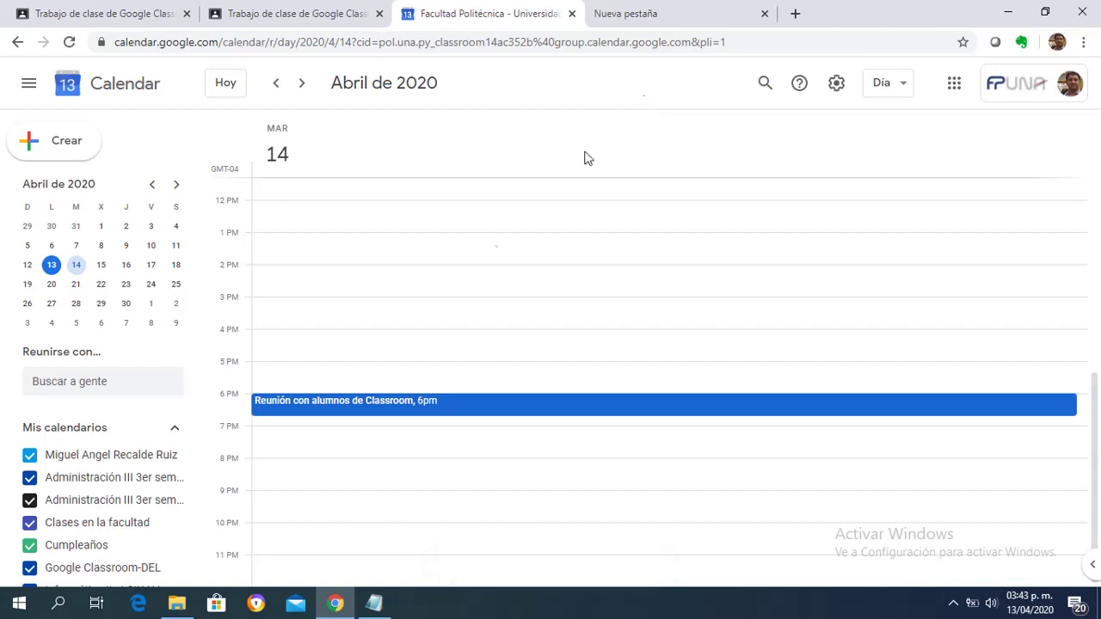
pyautogui.click(456, 409)
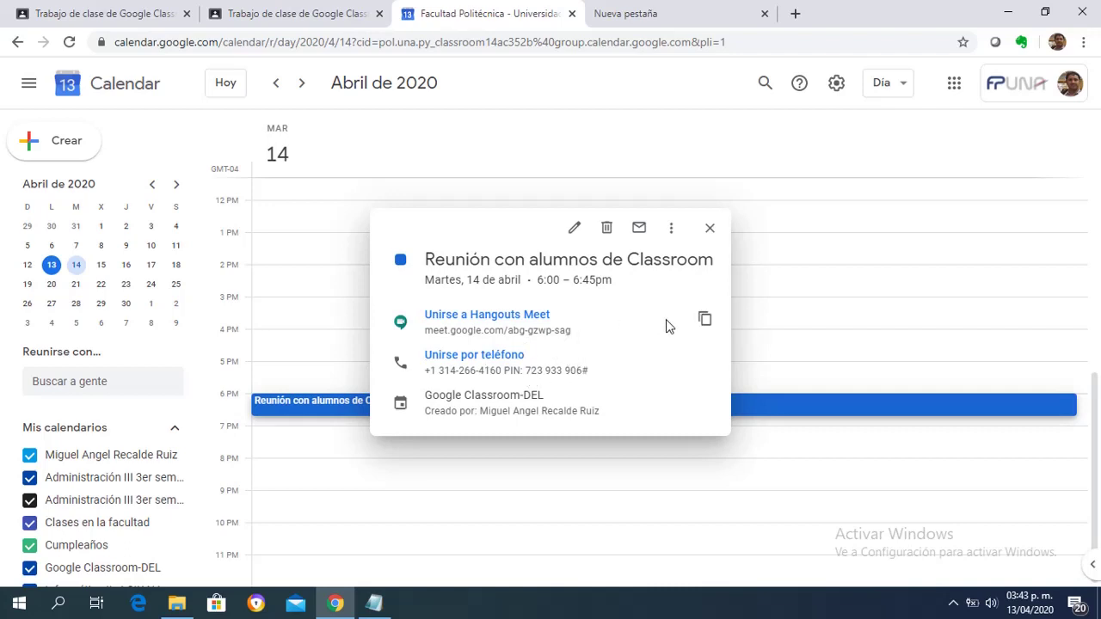
pyautogui.click(703, 321)
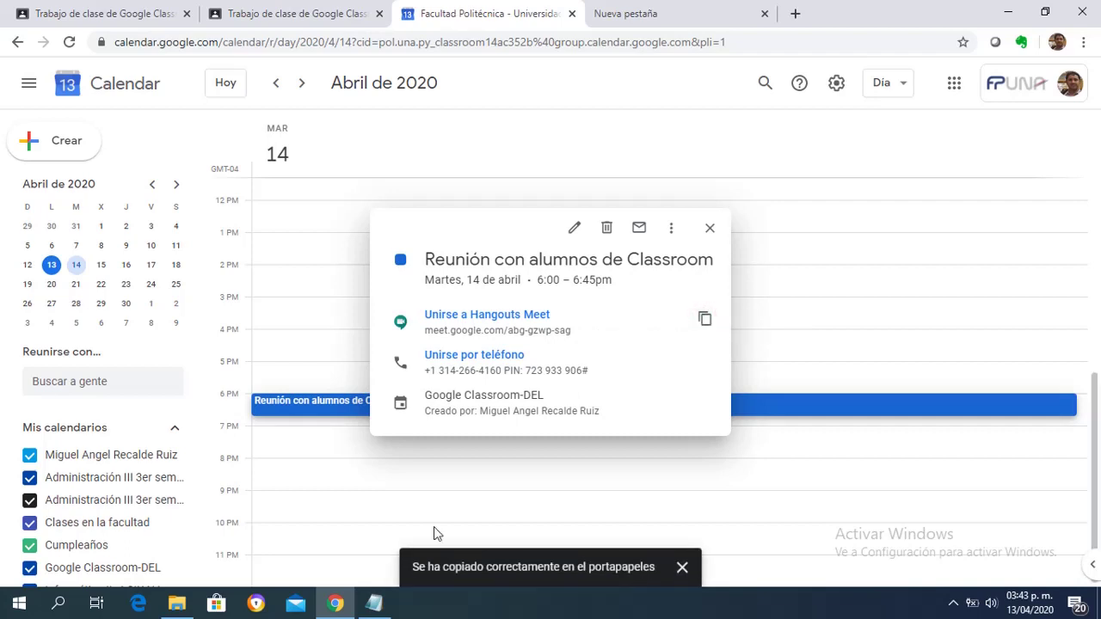
# Go to the Google Classroom-DEL Tablón page and bring the Notepad message forward.
pyautogui.click(311, 17)
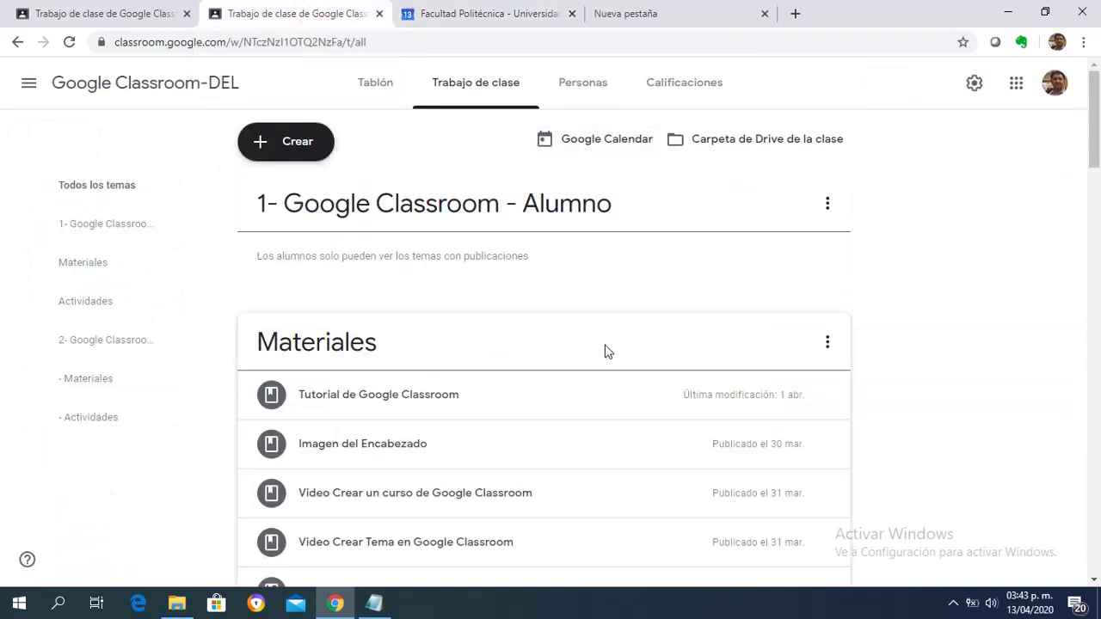
pyautogui.moveTo(374, 606)
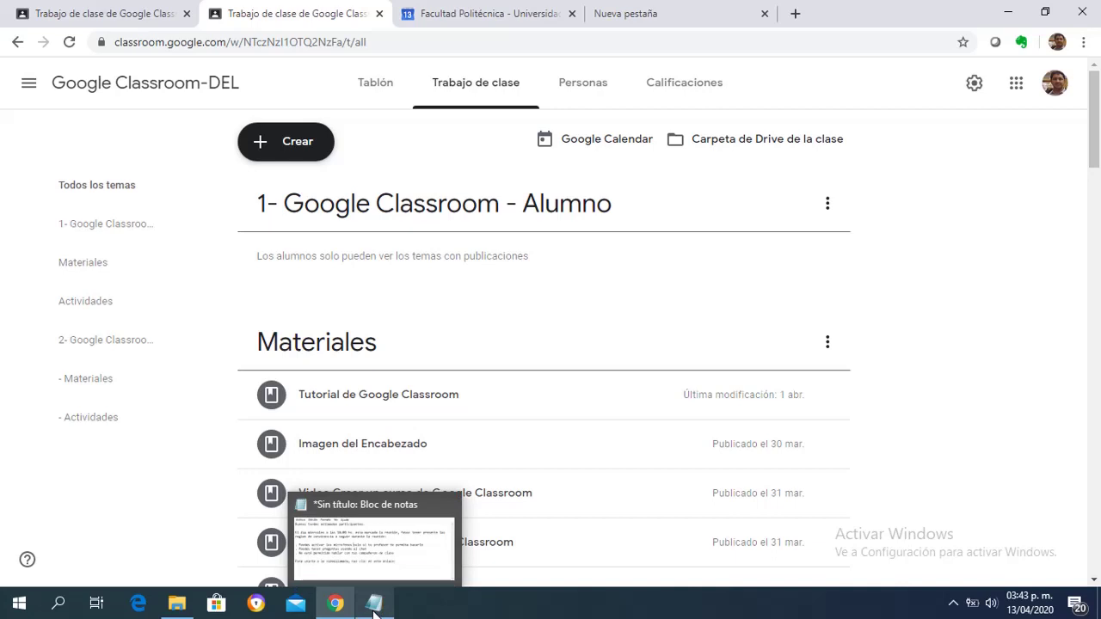
pyautogui.click(377, 93)
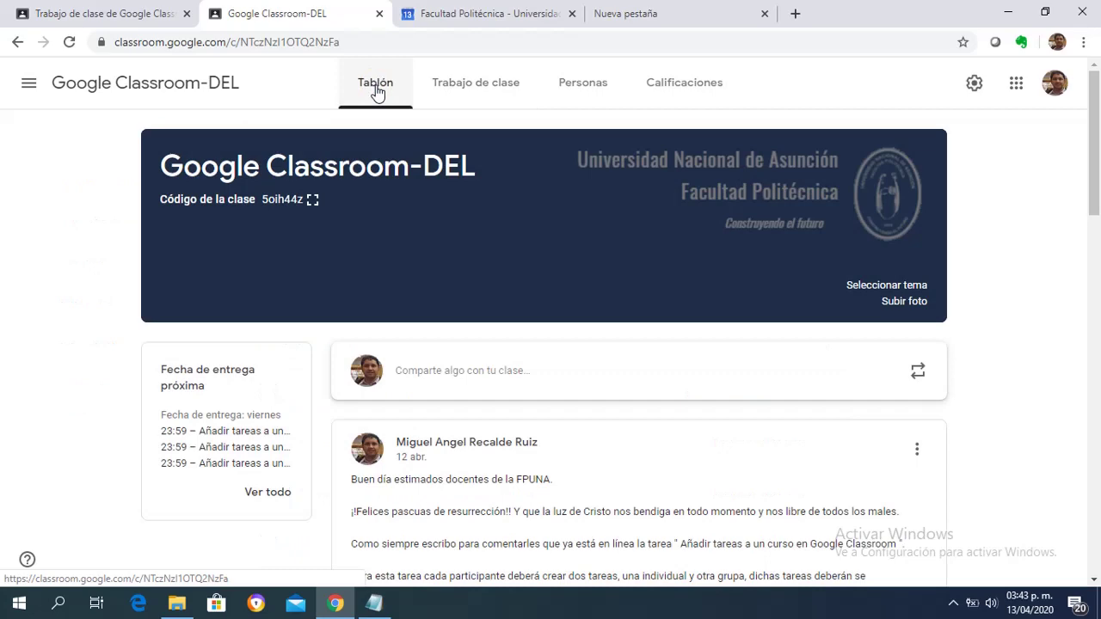
pyautogui.click(372, 604)
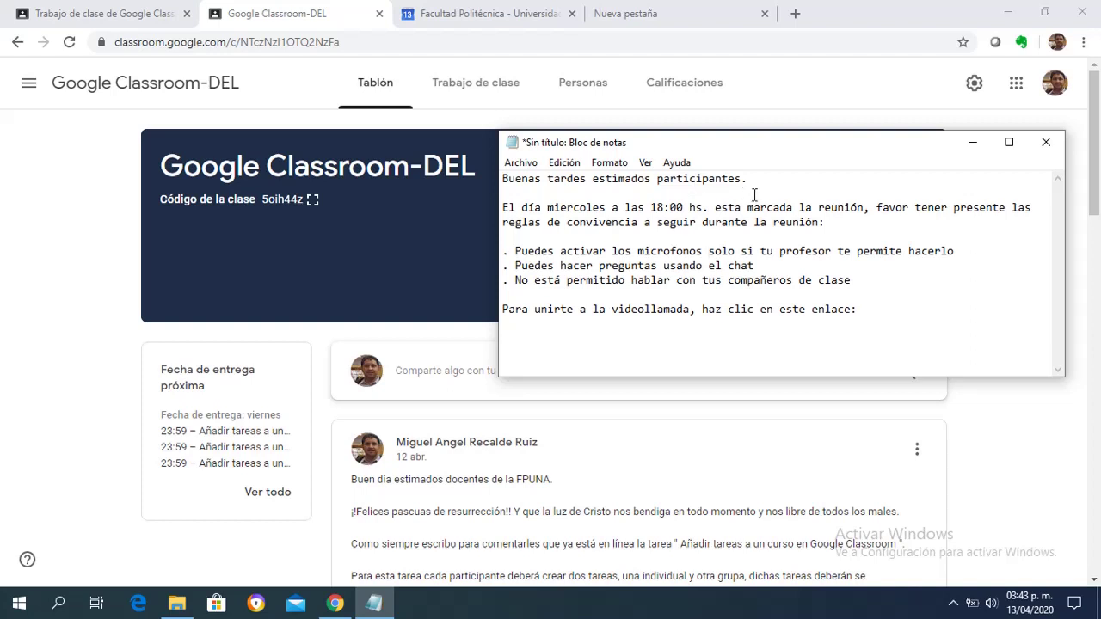
# Correct 'miercoles' to 'miércoles' in the Notepad message.
pyautogui.click(708, 251)
pyautogui.click(566, 207)
pyautogui.press('BackSpace')
pyautogui.write('é')
# Paste the Meet link below the 'enlace:' line and select the whole message.
pyautogui.click(894, 320)
pyautogui.write('https://meet.google.com/abg-gzwp-sag')
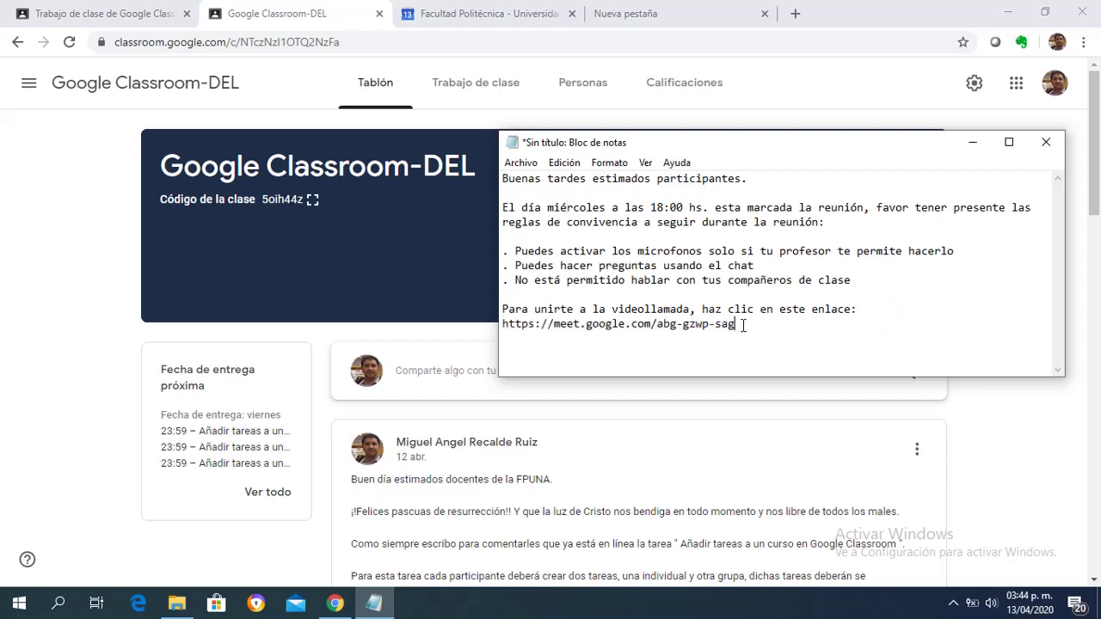
pyautogui.moveTo(737, 325); pyautogui.dragTo(503, 183)
pyautogui.hotkey('ctrl', 'c')
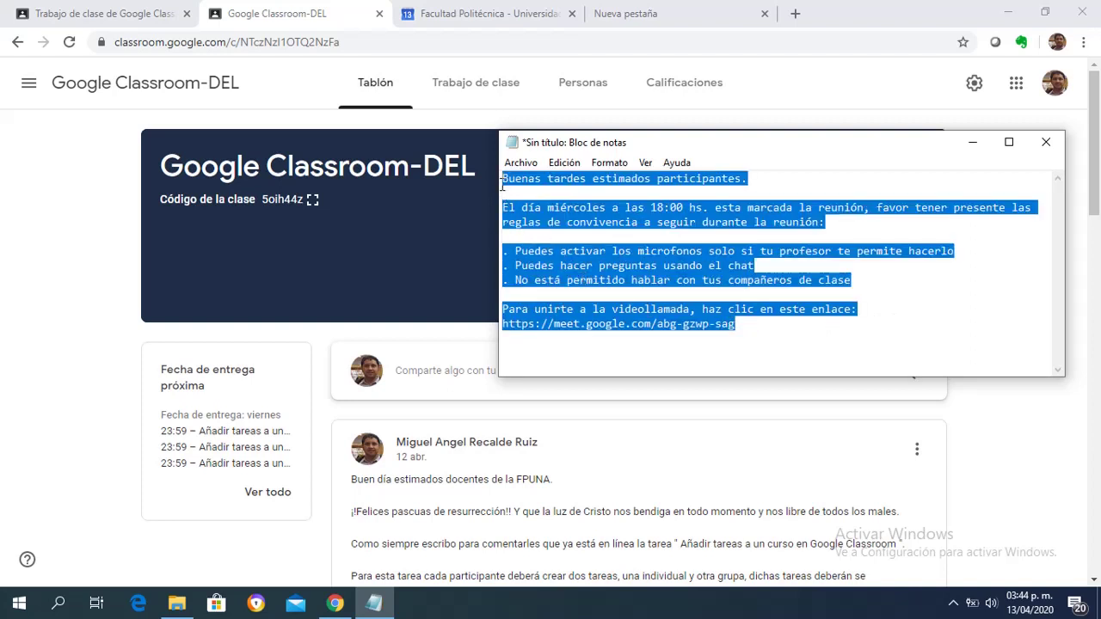
# Paste the meeting rules message with the Meet link into a new class announcement.
pyautogui.click(413, 374)
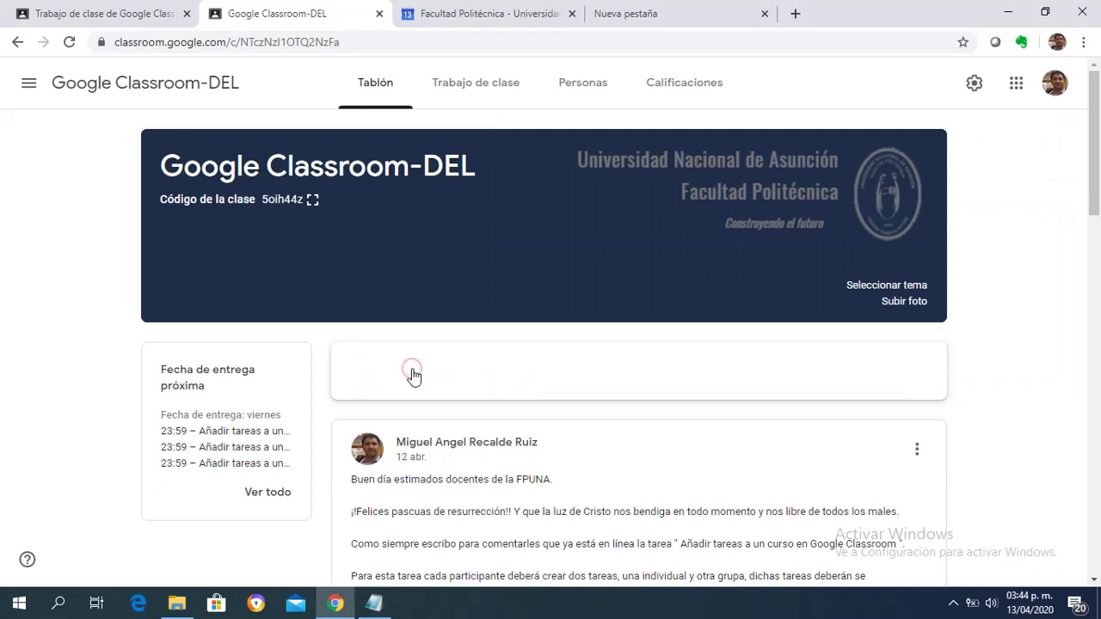
pyautogui.click(452, 503)
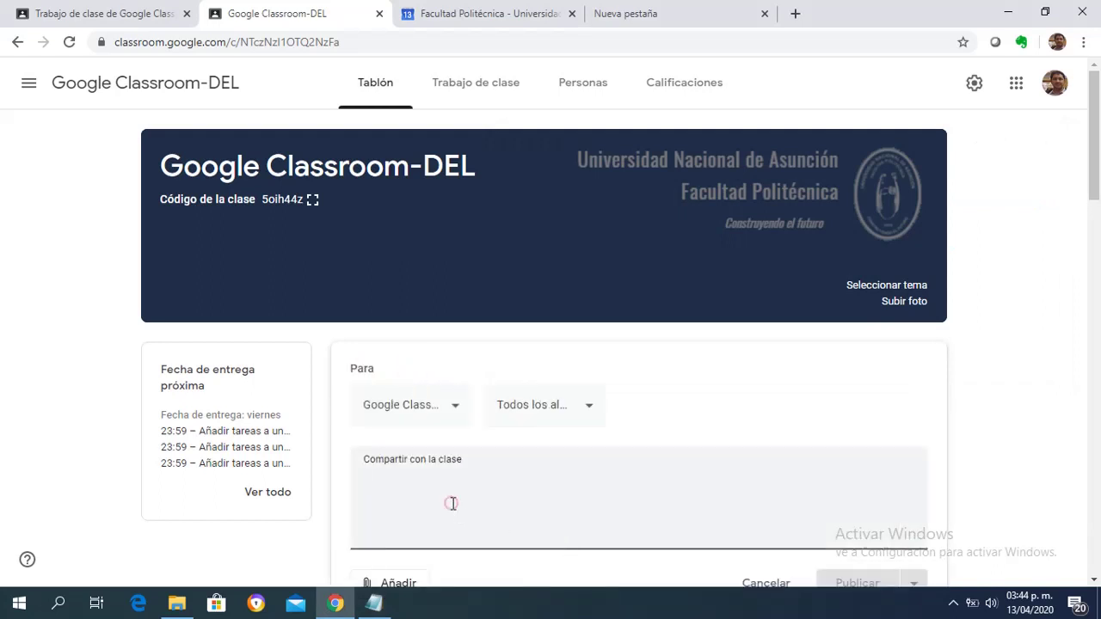
pyautogui.hotkey('ctrl', 'v')
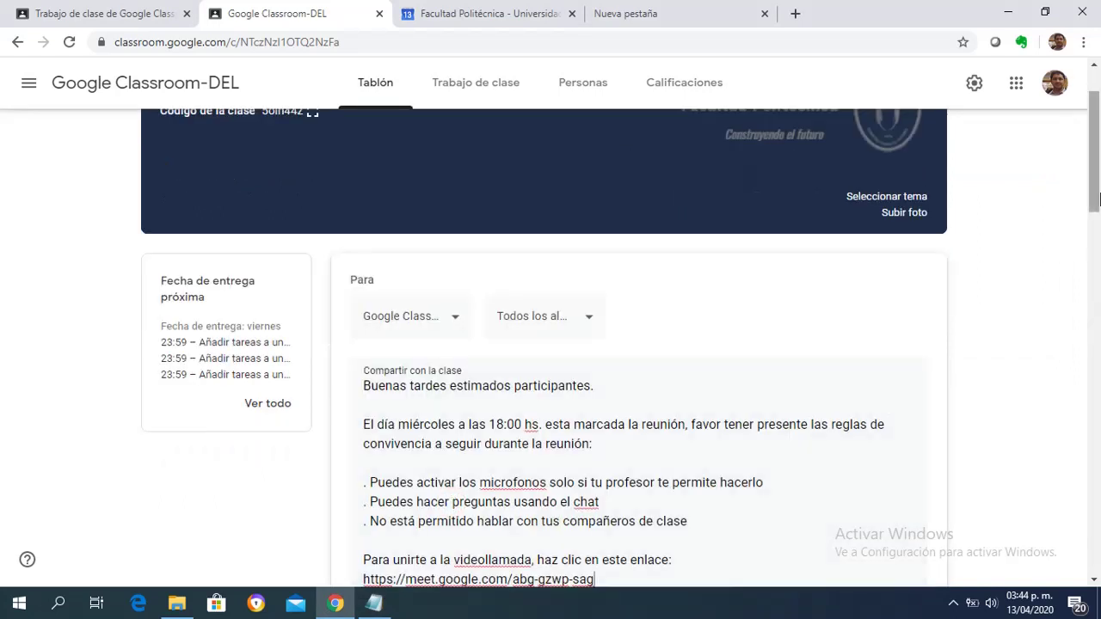
pyautogui.moveTo(1098, 198); pyautogui.dragTo(1098, 233)
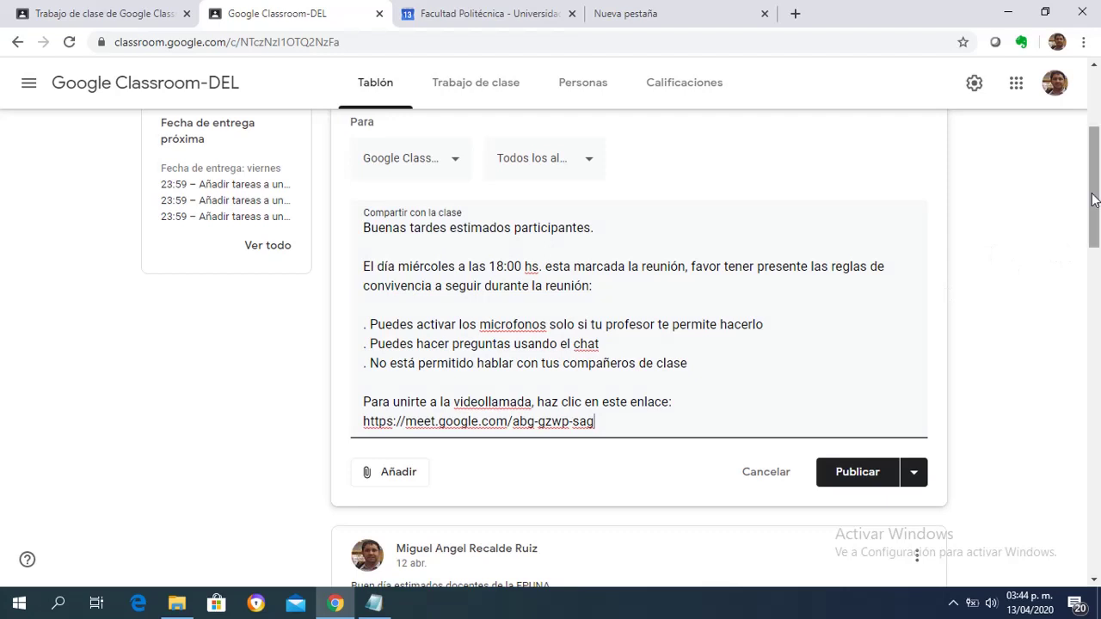
# Save the announcement with Guardar borrador instead of Publicar.
pyautogui.click(913, 472)
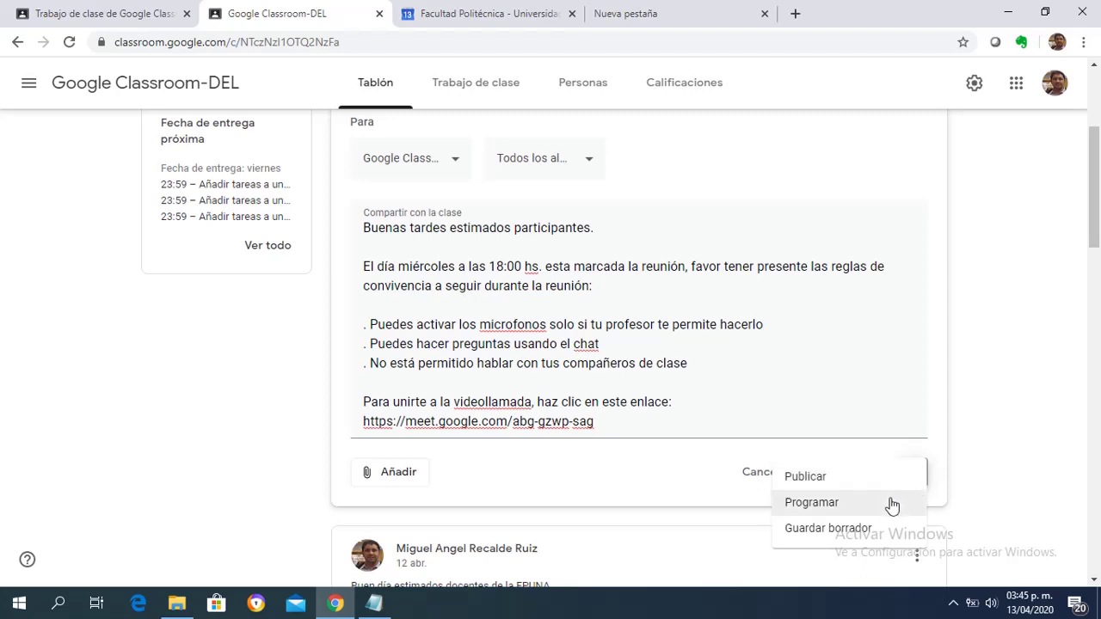
pyautogui.click(847, 535)
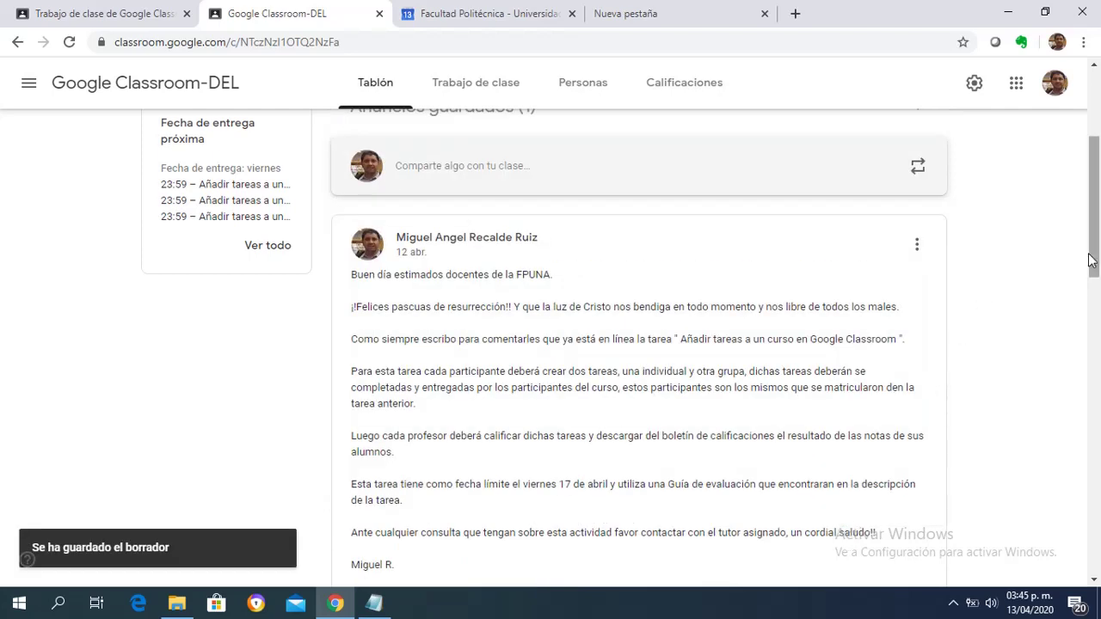
pyautogui.click(1099, 127)
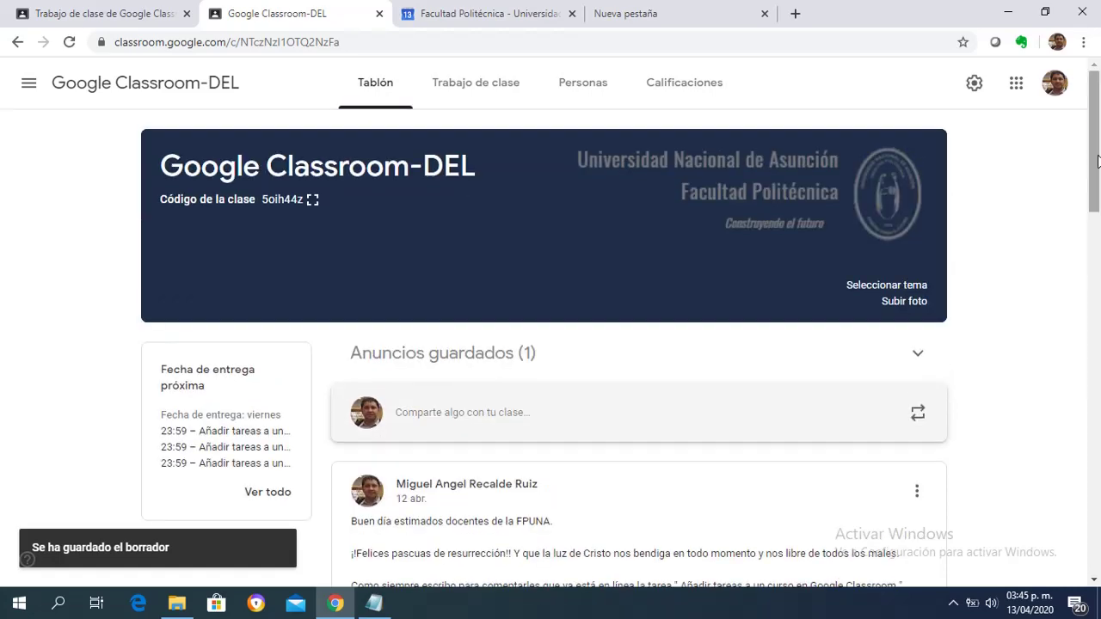
pyautogui.moveTo(1095, 160); pyautogui.dragTo(1099, 202)
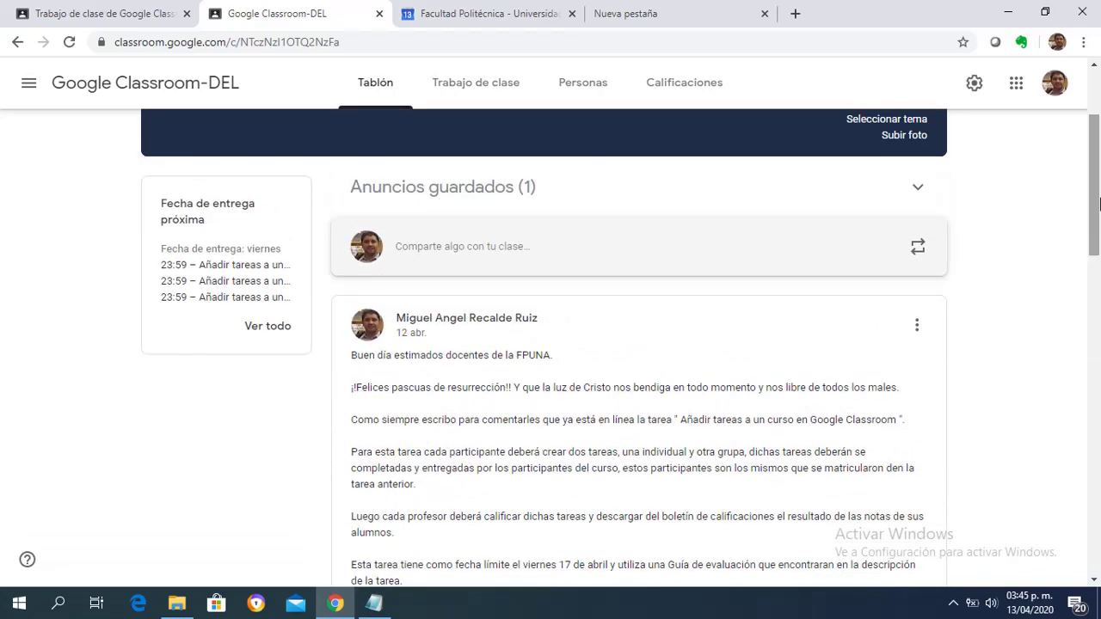
pyautogui.moveTo(1099, 203)
pyautogui.mouseDown()
pyautogui.moveTo(1098, 301)
pyautogui.moveTo(1098, 202)
pyautogui.mouseUp()
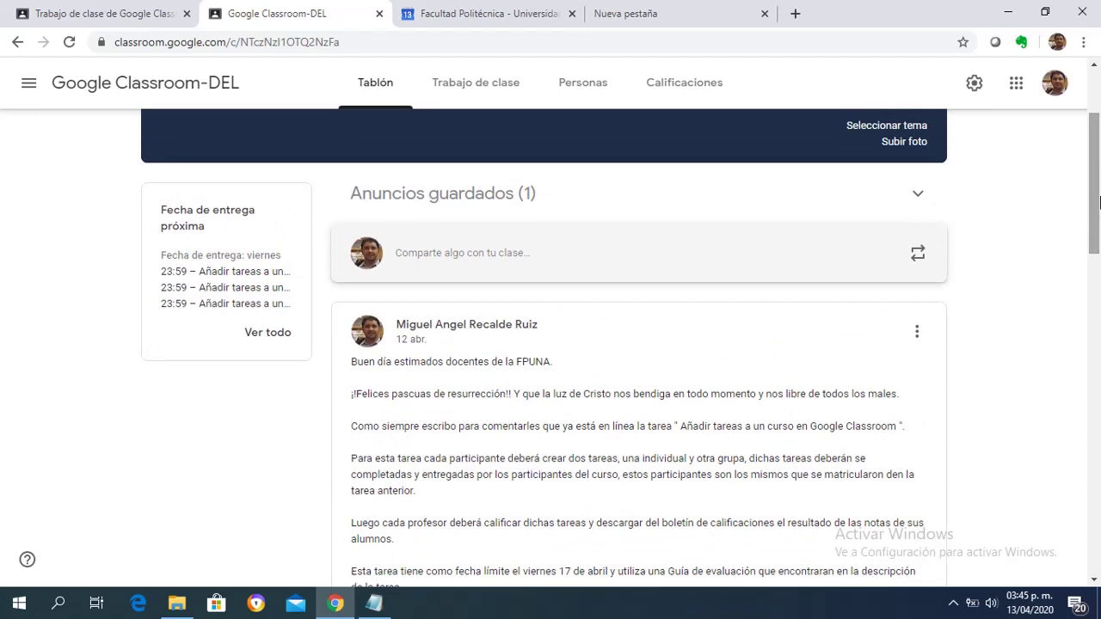
pyautogui.click(506, 86)
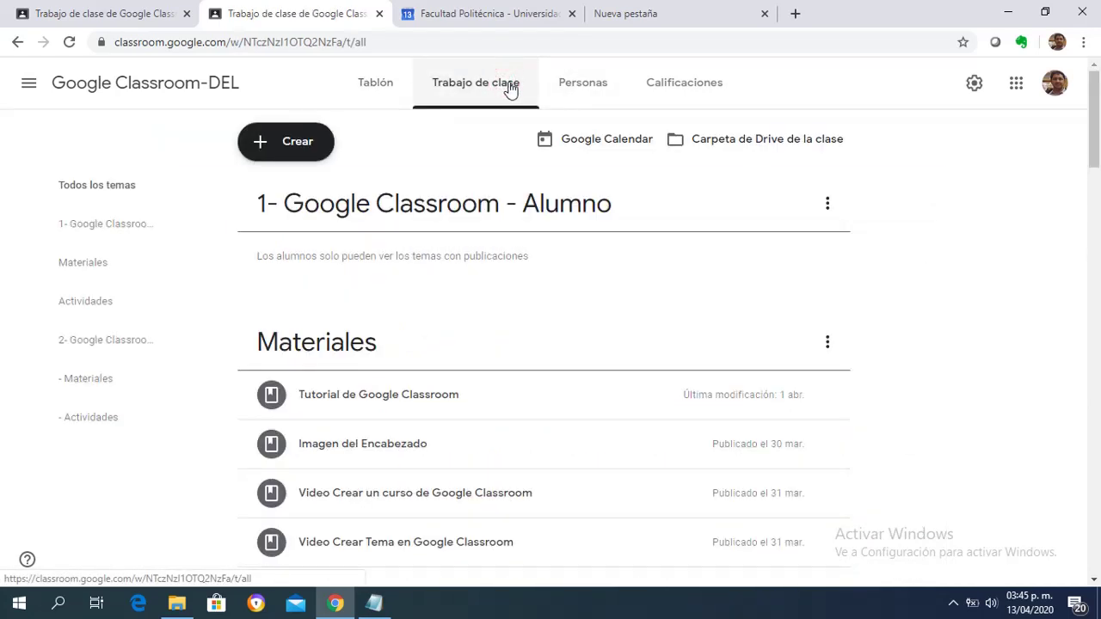
pyautogui.click(371, 87)
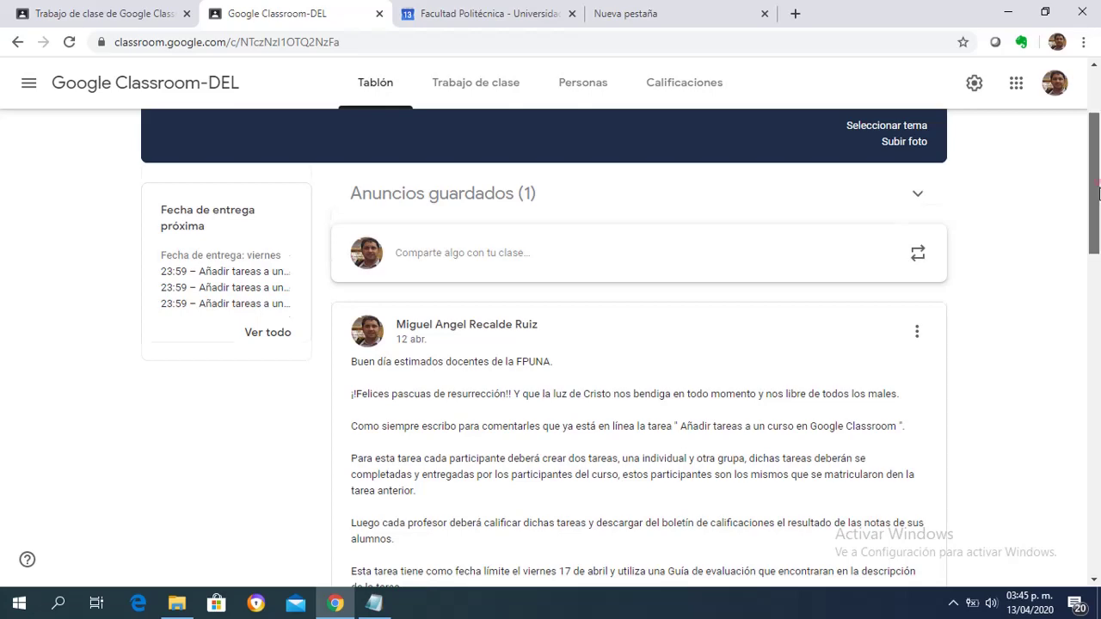
pyautogui.moveTo(1098, 194); pyautogui.dragTo(1098, 293)
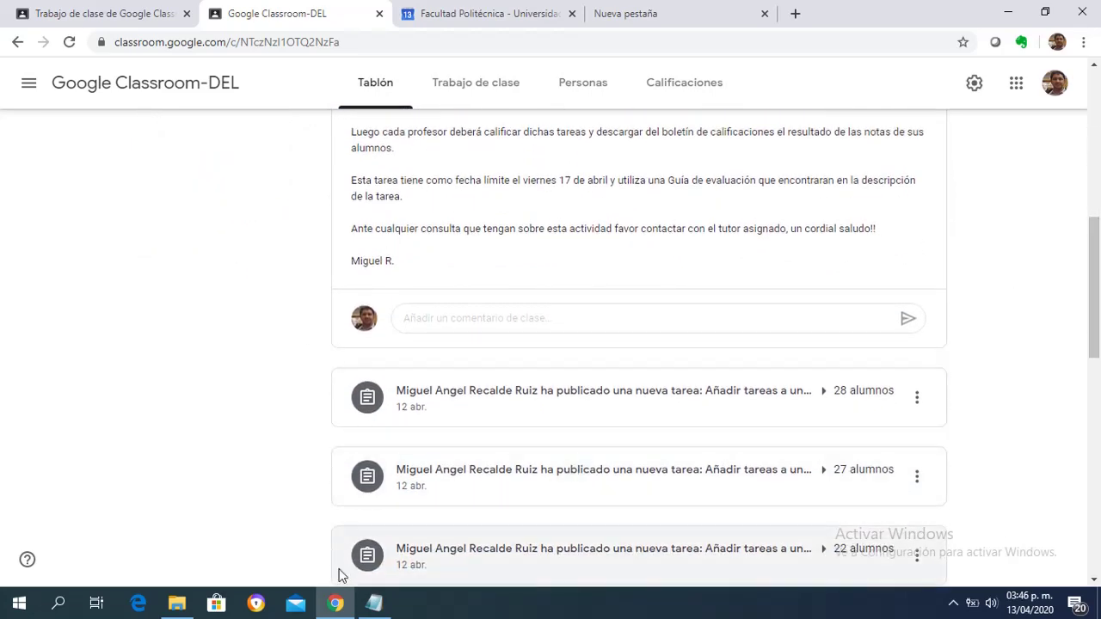